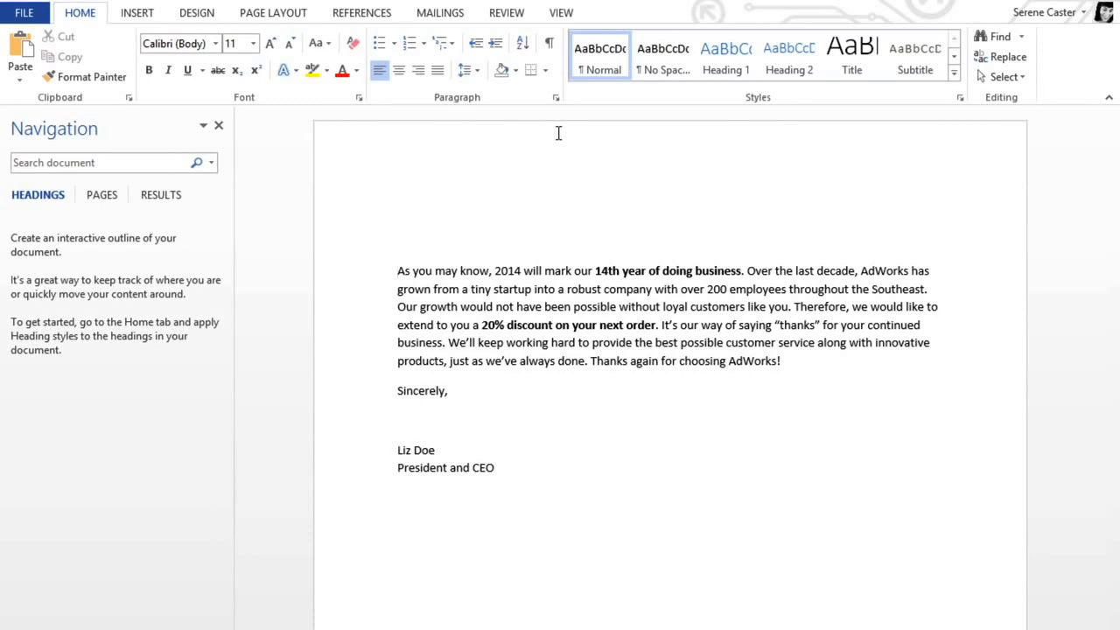
Step: Start the step-by-step mail merge wizard for letters, using the current document as the starting document
{"action": "left_click", "coordinate": [461, 19]}
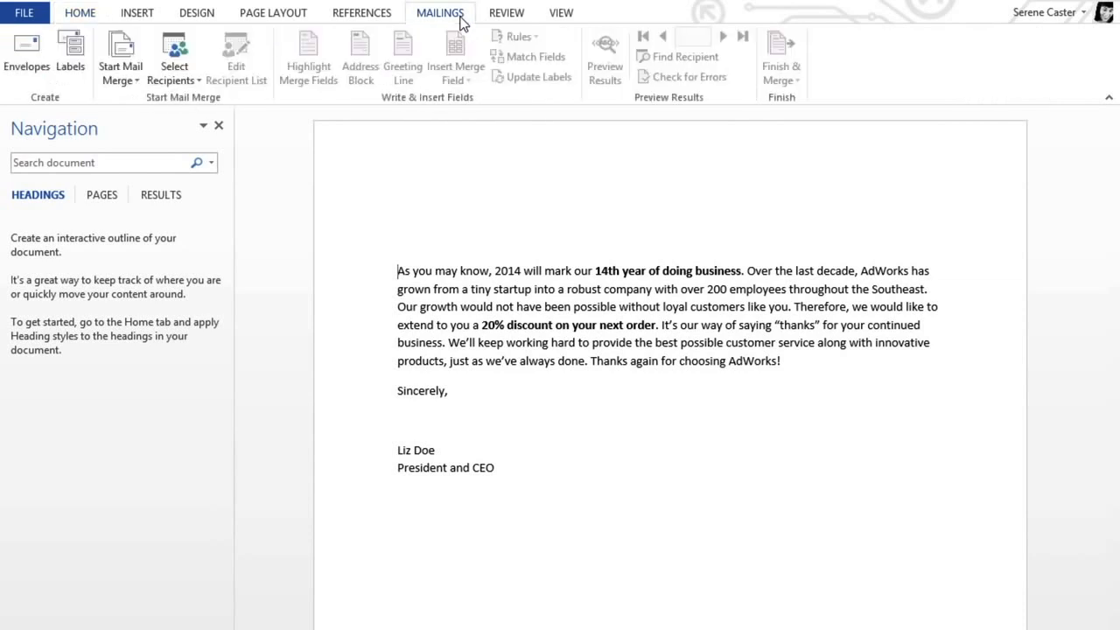
{"action": "left_click", "coordinate": [140, 44]}
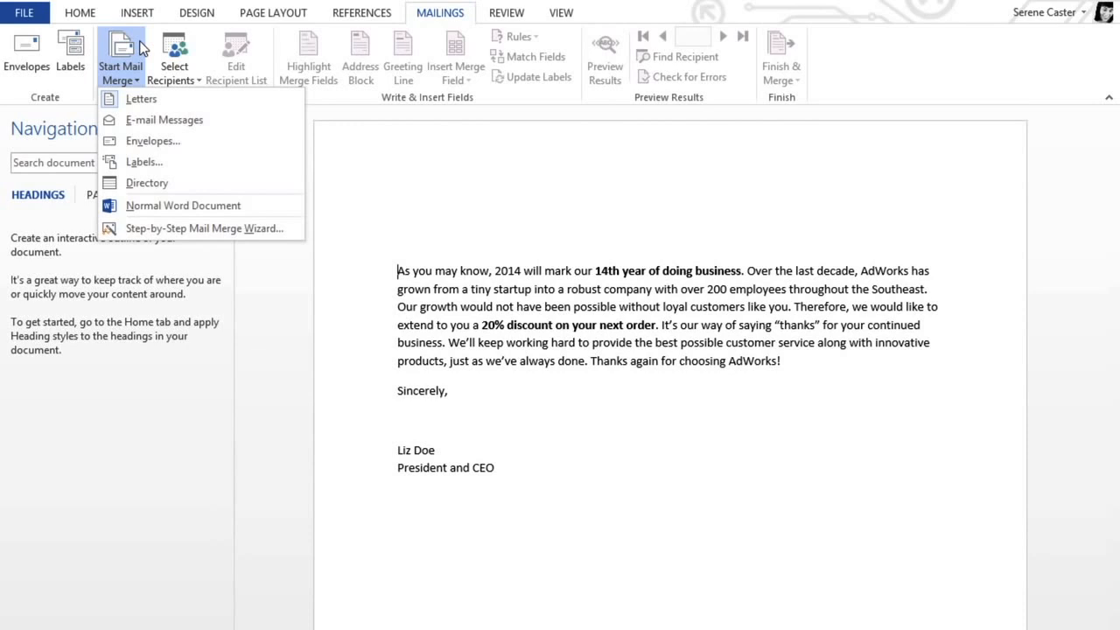
{"action": "left_click", "coordinate": [297, 230]}
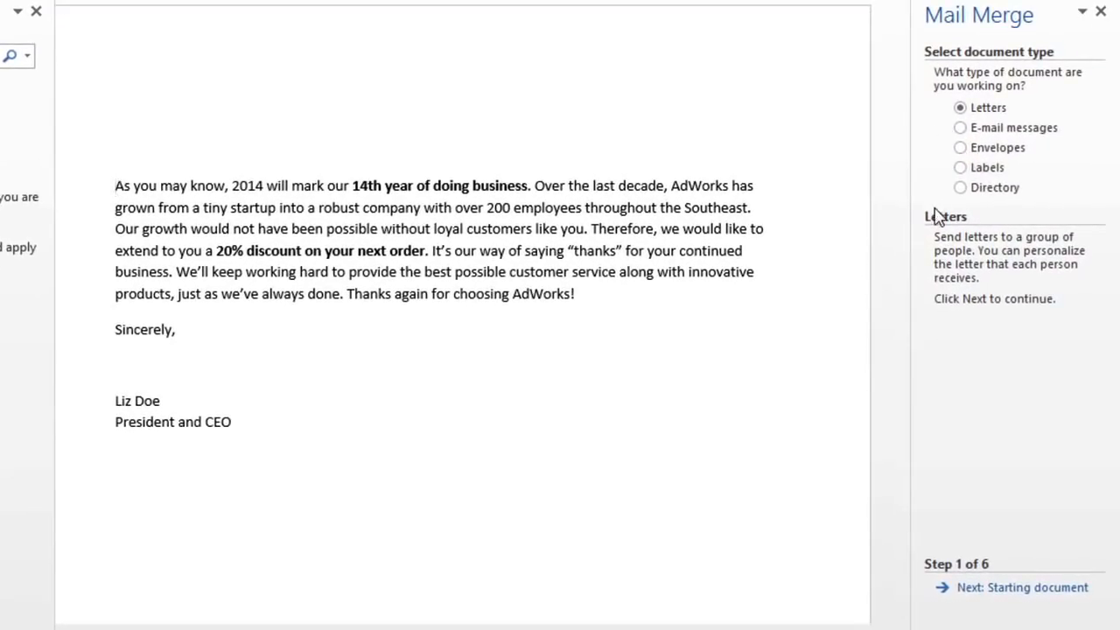
{"action": "left_click", "coordinate": [943, 593]}
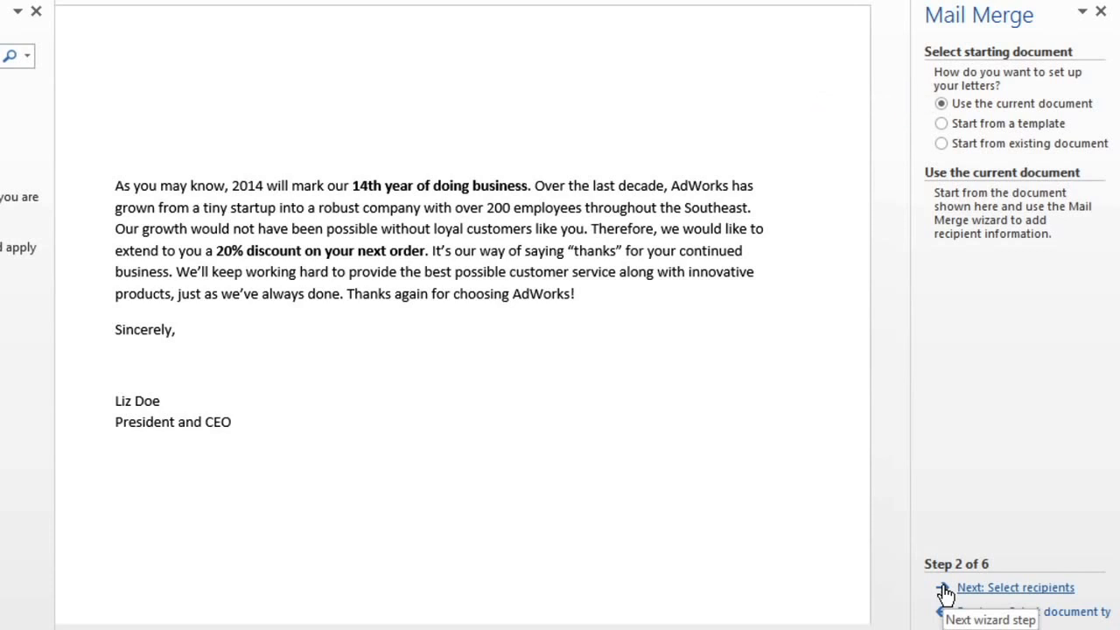
{"action": "left_click", "coordinate": [945, 594]}
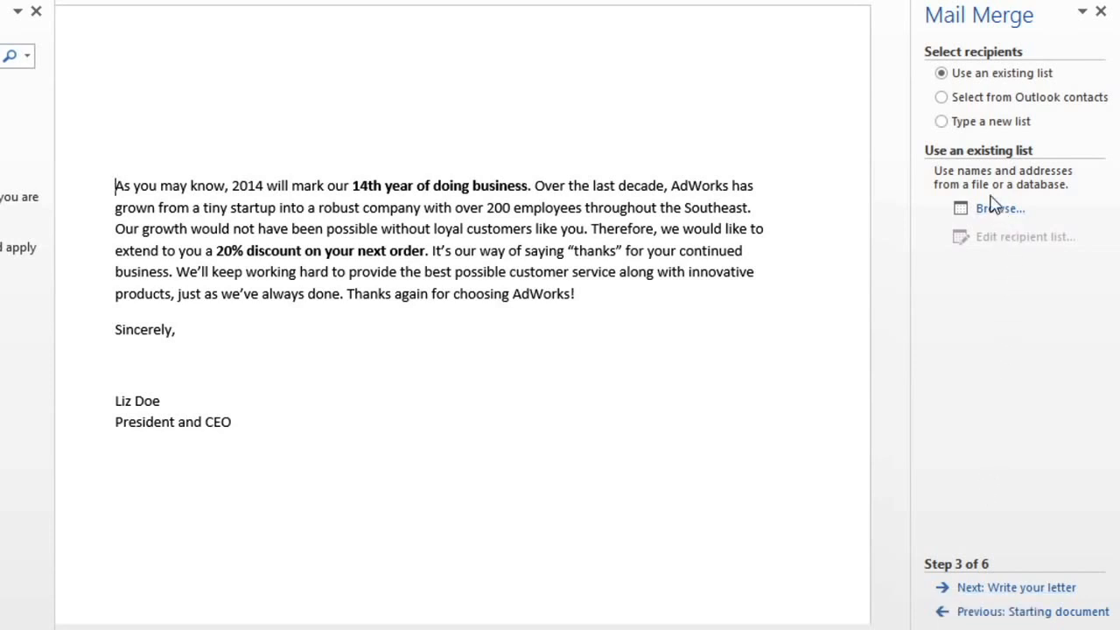
{"action": "left_click", "coordinate": [944, 121]}
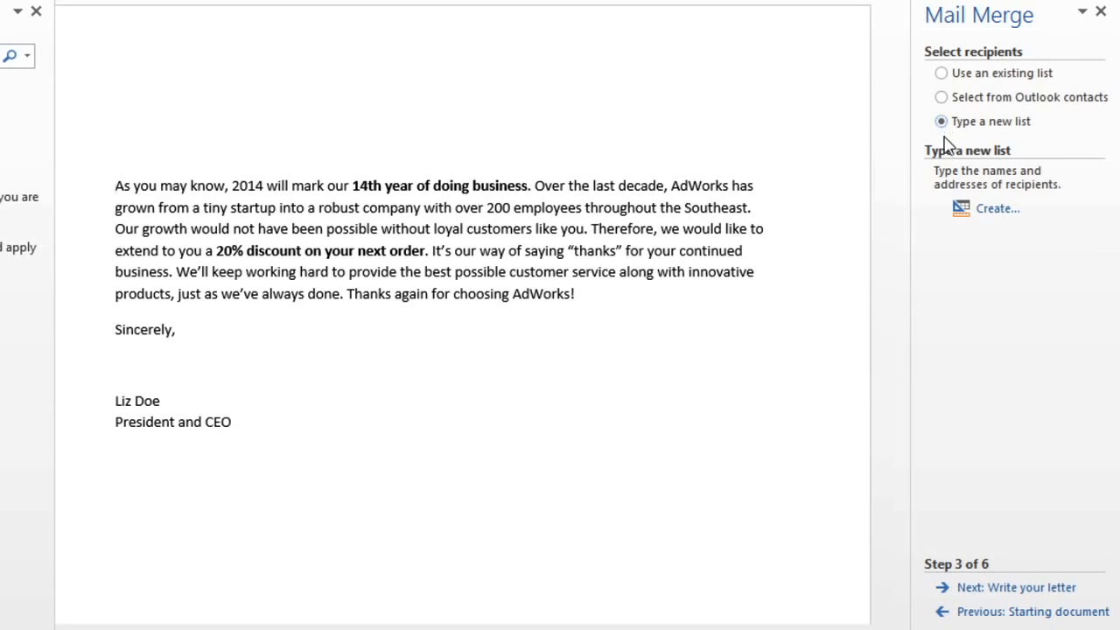
{"action": "left_click", "coordinate": [995, 209]}
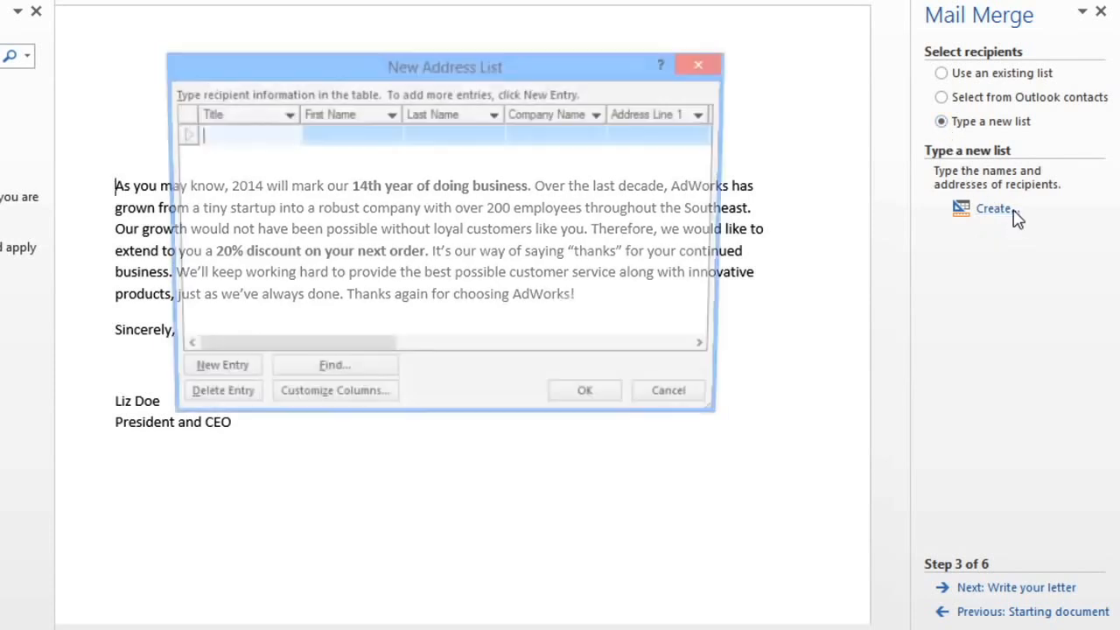
{"action": "type", "text": "Ms"}
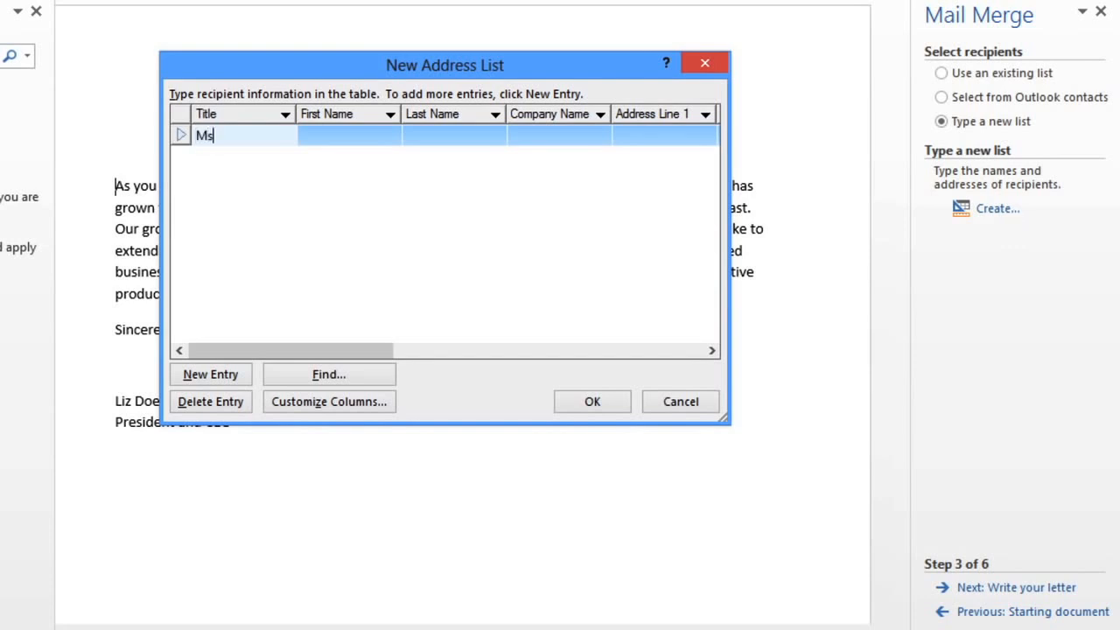
{"action": "key", "text": "Tab"}
{"action": "type", "text": "Alex"}
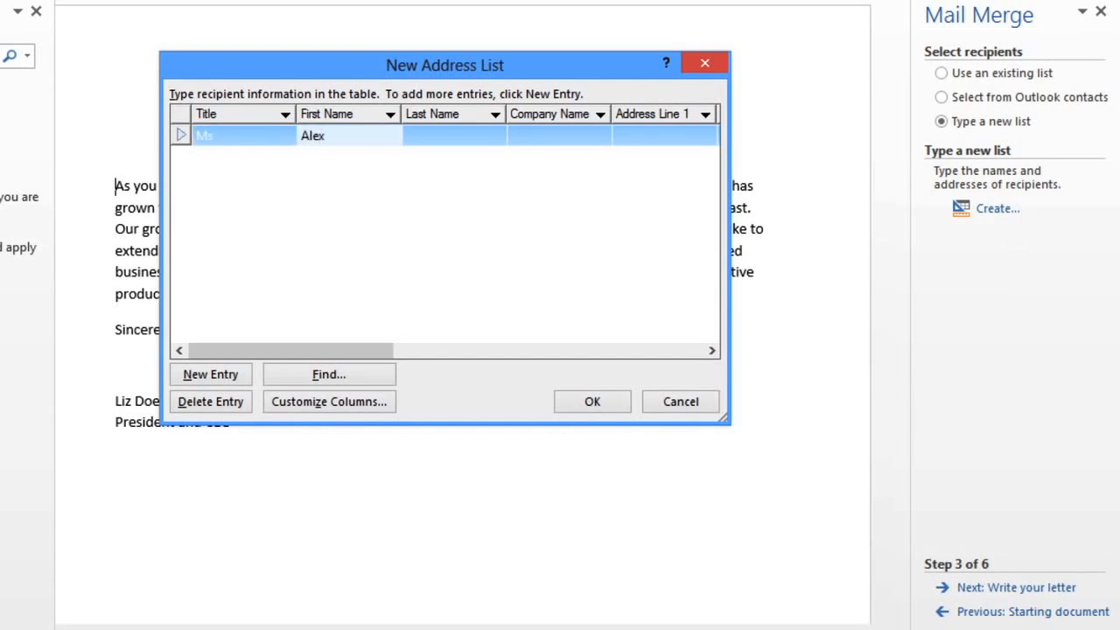
{"action": "key", "text": "Tab"}
{"action": "type", "text": "Smith"}
{"action": "key", "text": "Tab"}
{"action": "key", "text": "Tab"}
{"action": "type", "text": "Hargett st"}
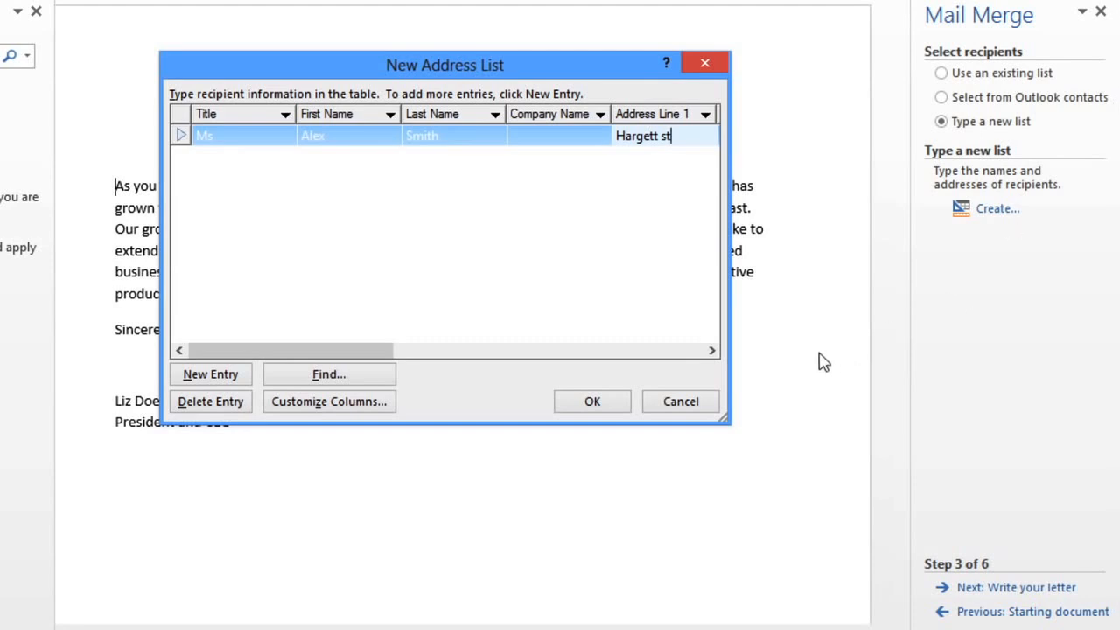
{"action": "left_click", "coordinate": [710, 399]}
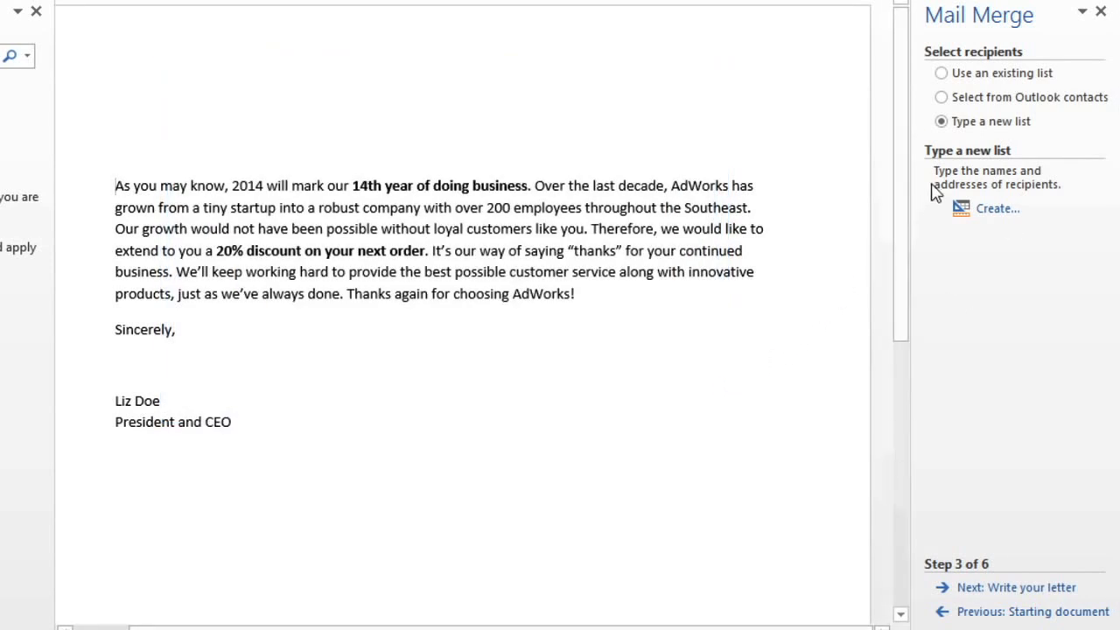
Step: Use the existing Recipient List workbook from the Documents library as the recipient source, choosing the Sheet1$ table with column headers
{"action": "left_click", "coordinate": [942, 75]}
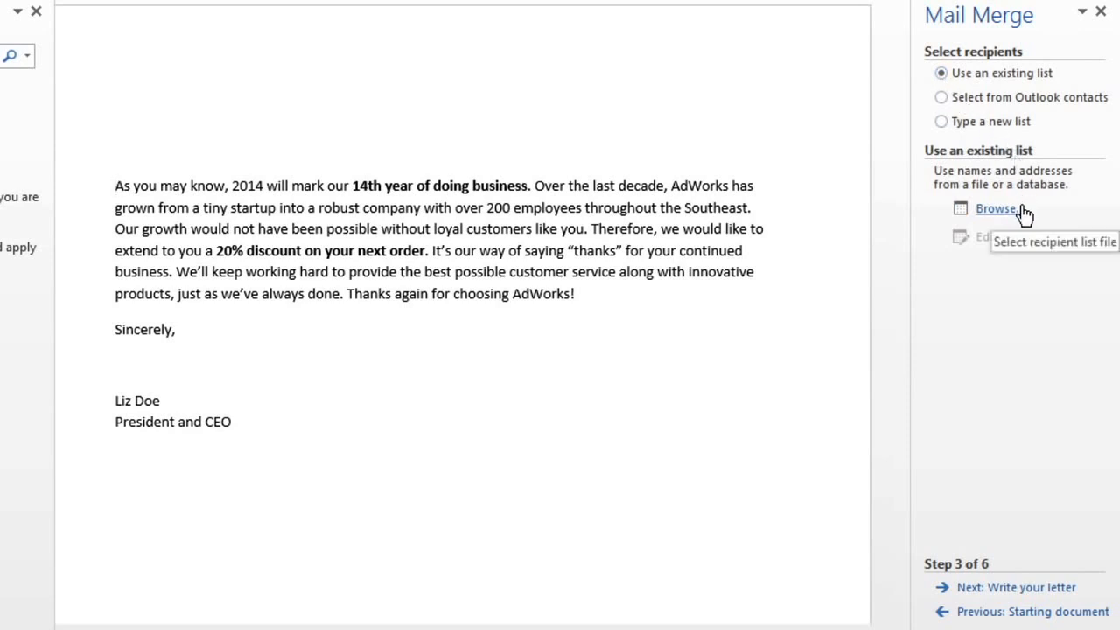
{"action": "left_click", "coordinate": [995, 209]}
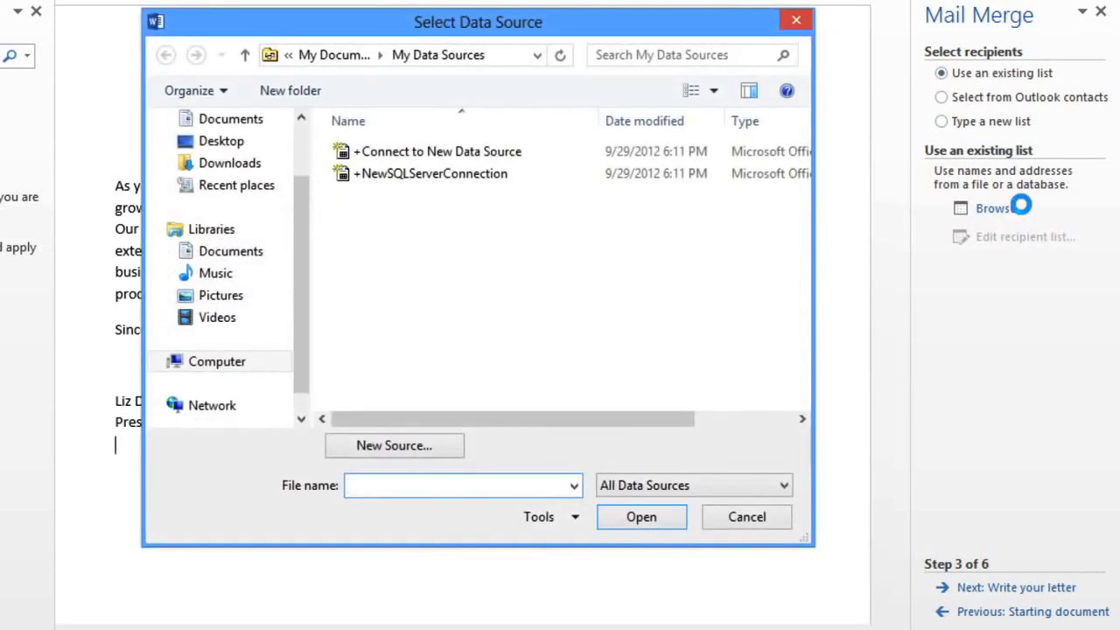
{"action": "left_click", "coordinate": [255, 260]}
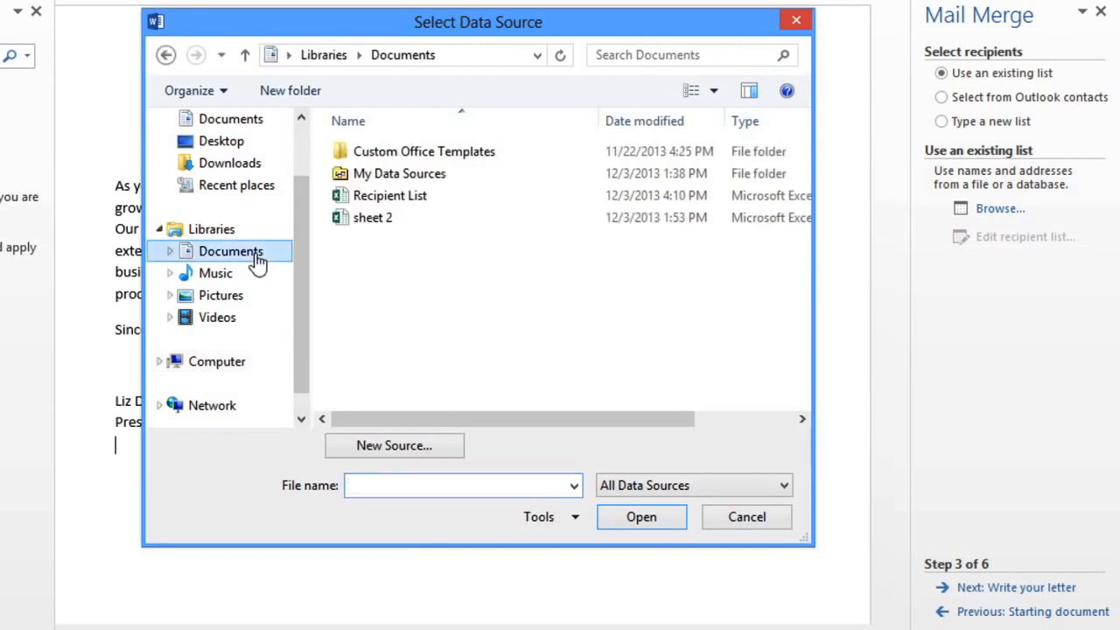
{"action": "left_click", "coordinate": [407, 198]}
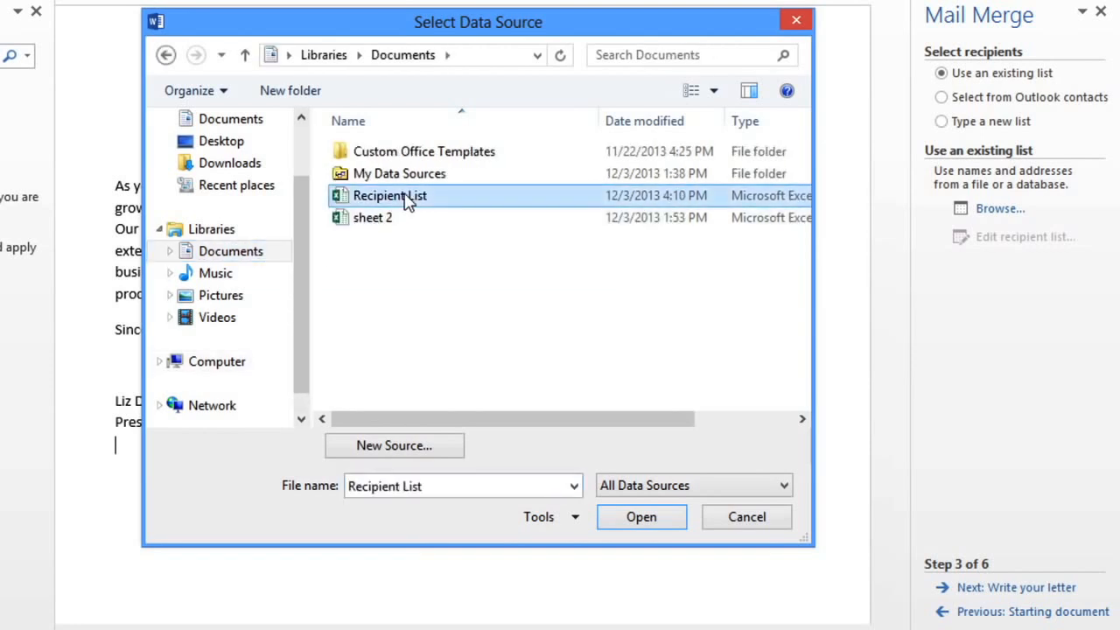
{"action": "left_click", "coordinate": [616, 524]}
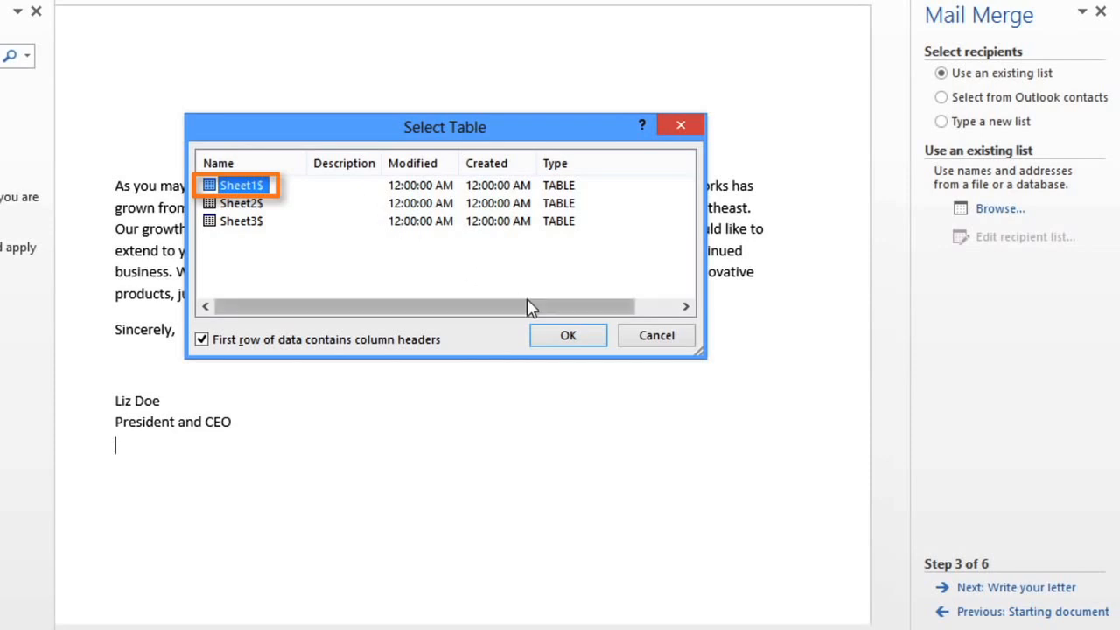
{"action": "left_click", "coordinate": [555, 340]}
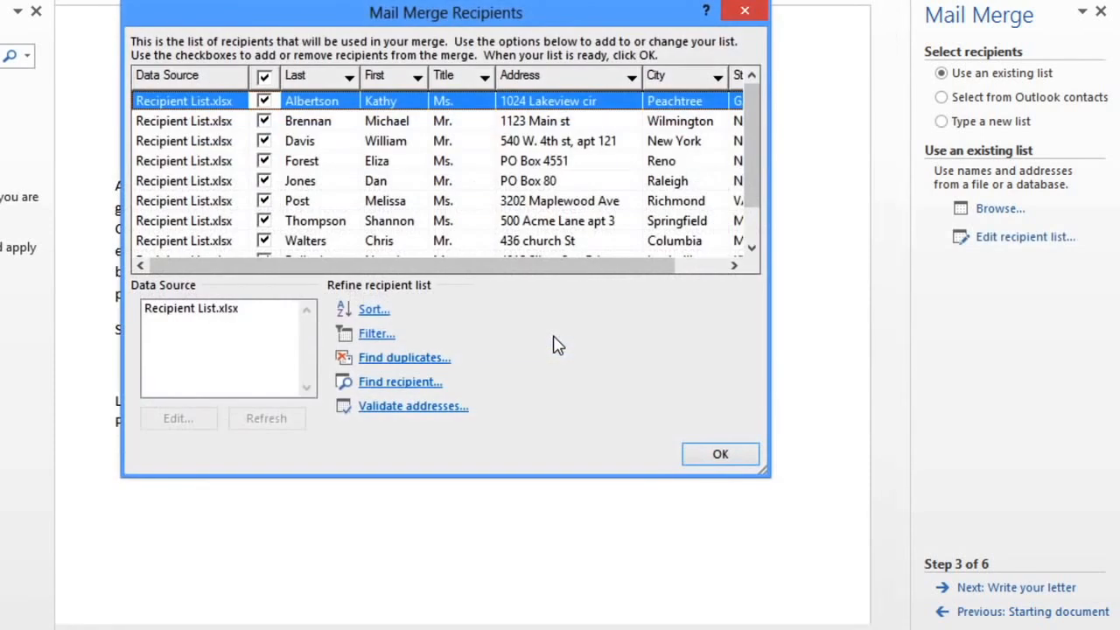
{"action": "left_click", "coordinate": [266, 100]}
{"action": "left_click", "coordinate": [266, 122]}
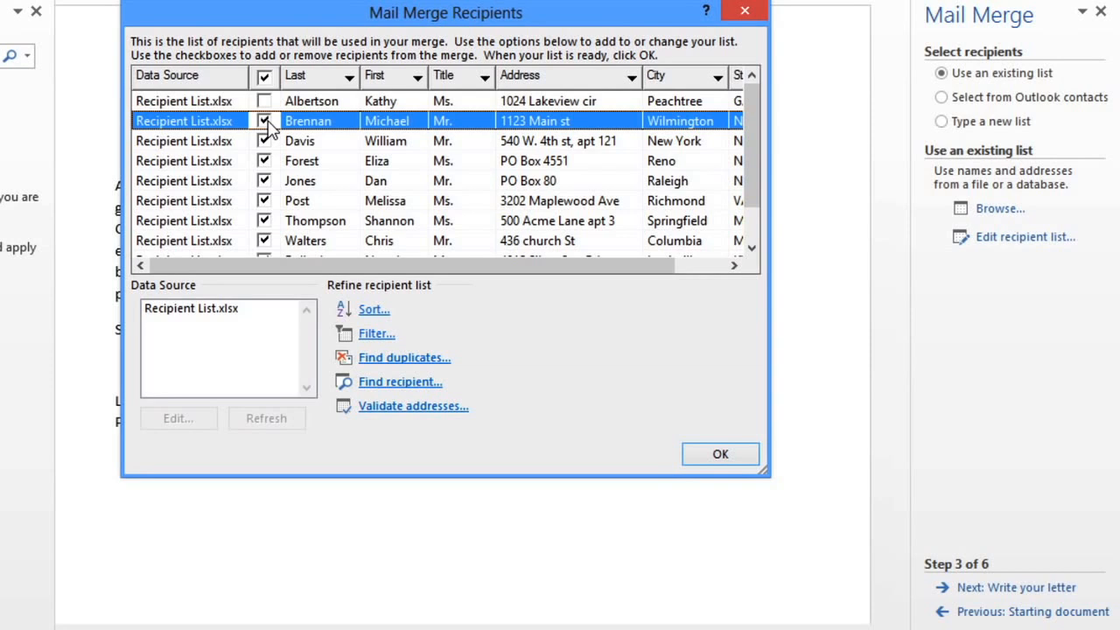
{"action": "left_click", "coordinate": [264, 101]}
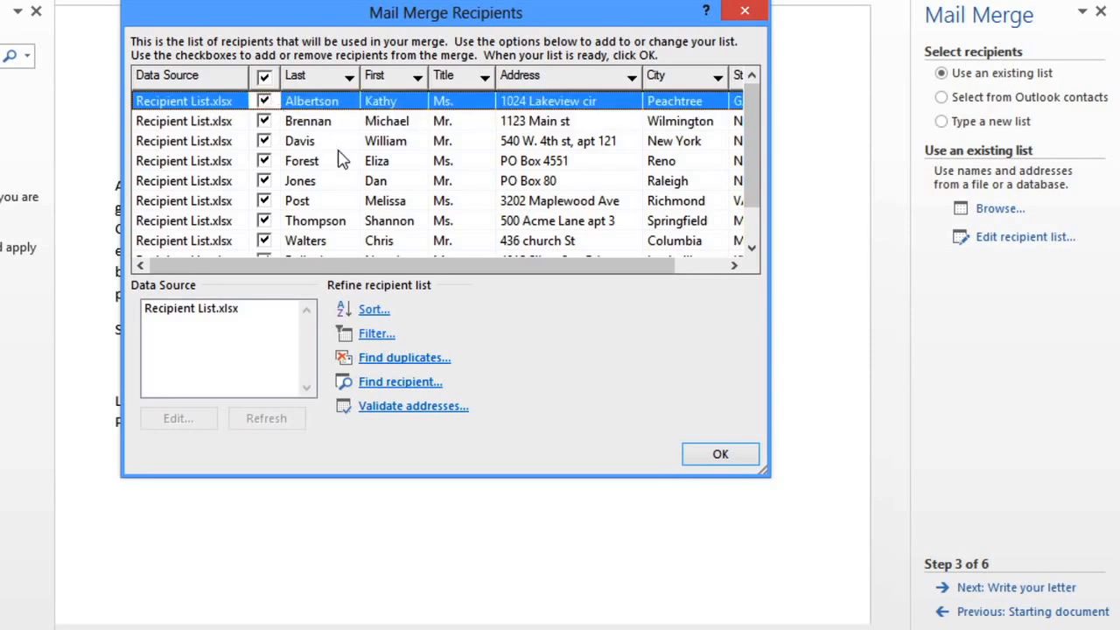
Step: Accept the recipient list with every recipient included and advance the wizard to writing the letter
{"action": "left_click", "coordinate": [711, 455]}
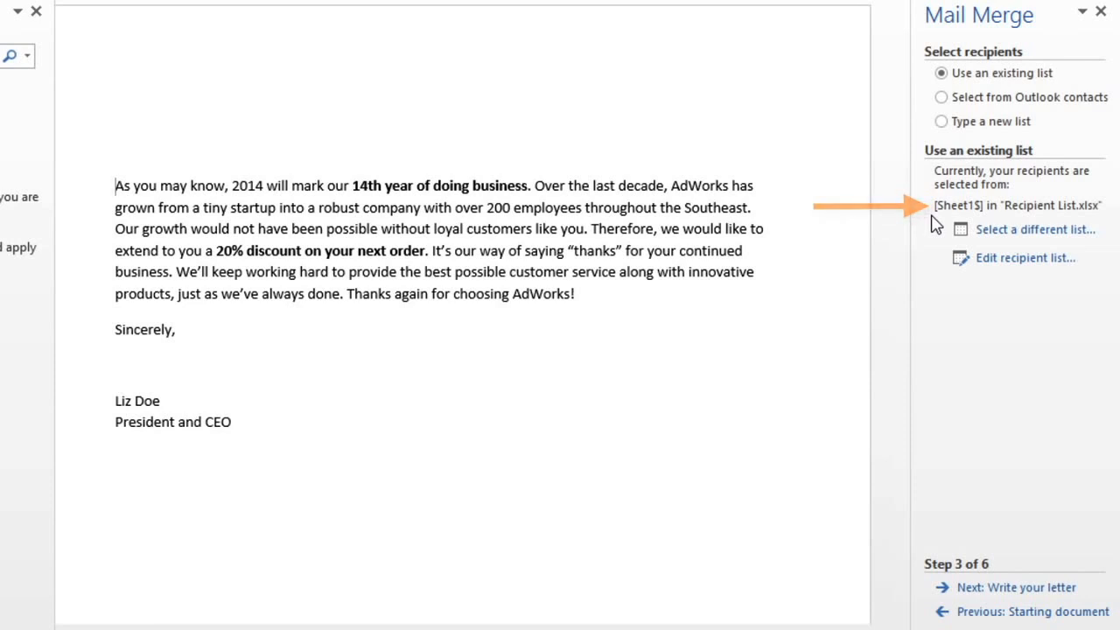
{"action": "left_click", "coordinate": [944, 592]}
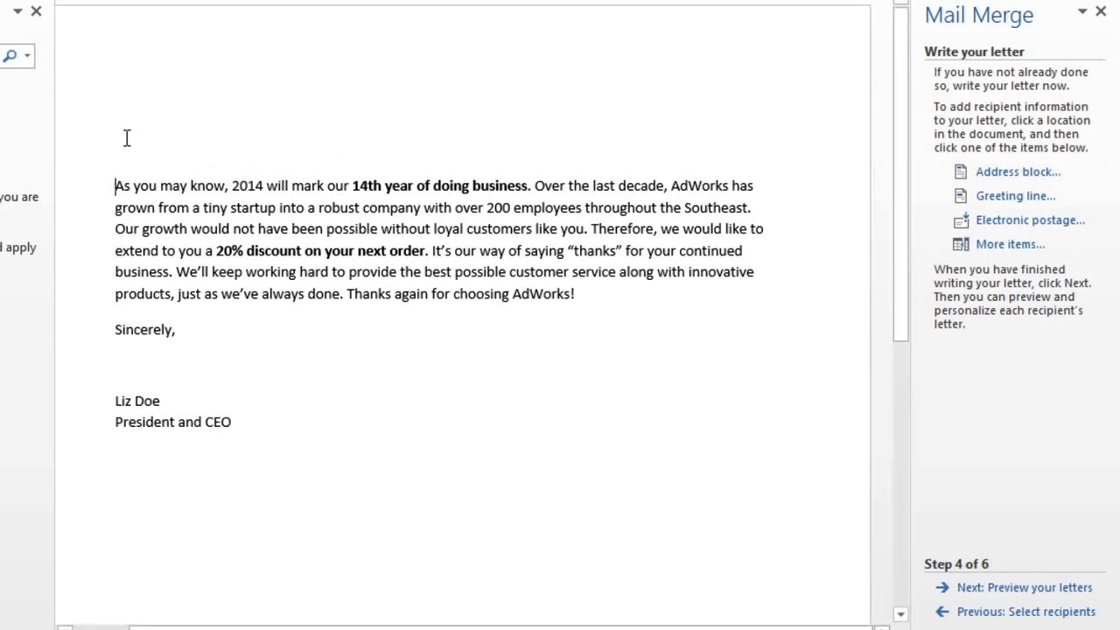
Step: Insert an address block above the letter body, with names as first name, last name and suffix, without title or middle initial
{"action": "left_click", "coordinate": [112, 103]}
{"action": "left_click", "coordinate": [963, 178]}
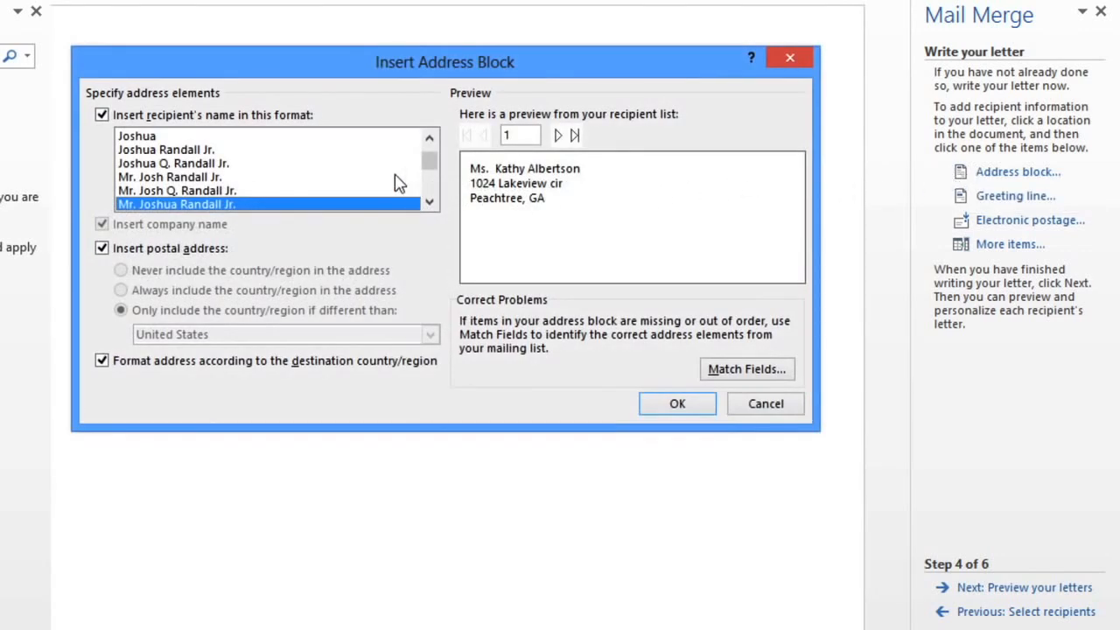
{"action": "left_click", "coordinate": [215, 151]}
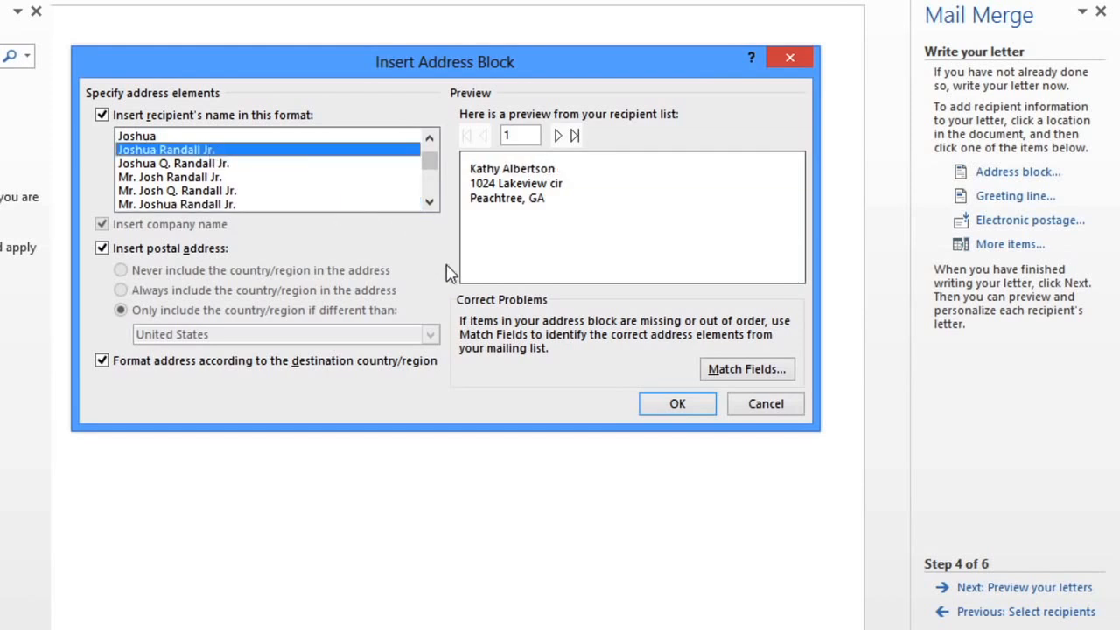
{"action": "left_click", "coordinate": [677, 403]}
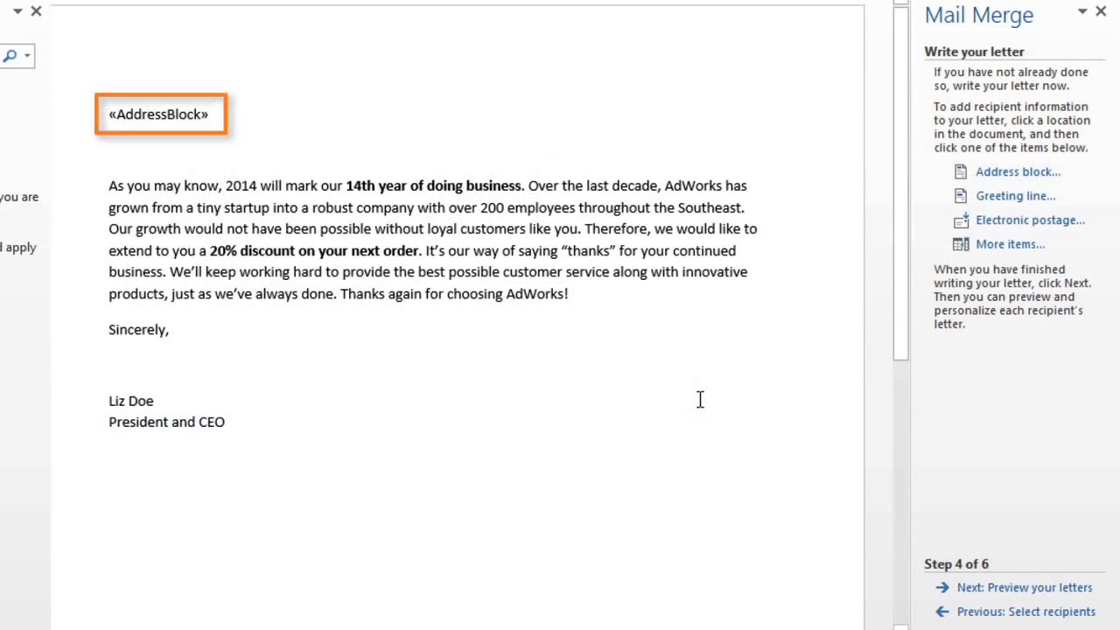
Step: Insert a greeting line below the address block, using "Dear", the recipient's first name only and a colon
{"action": "key", "text": "Down"}
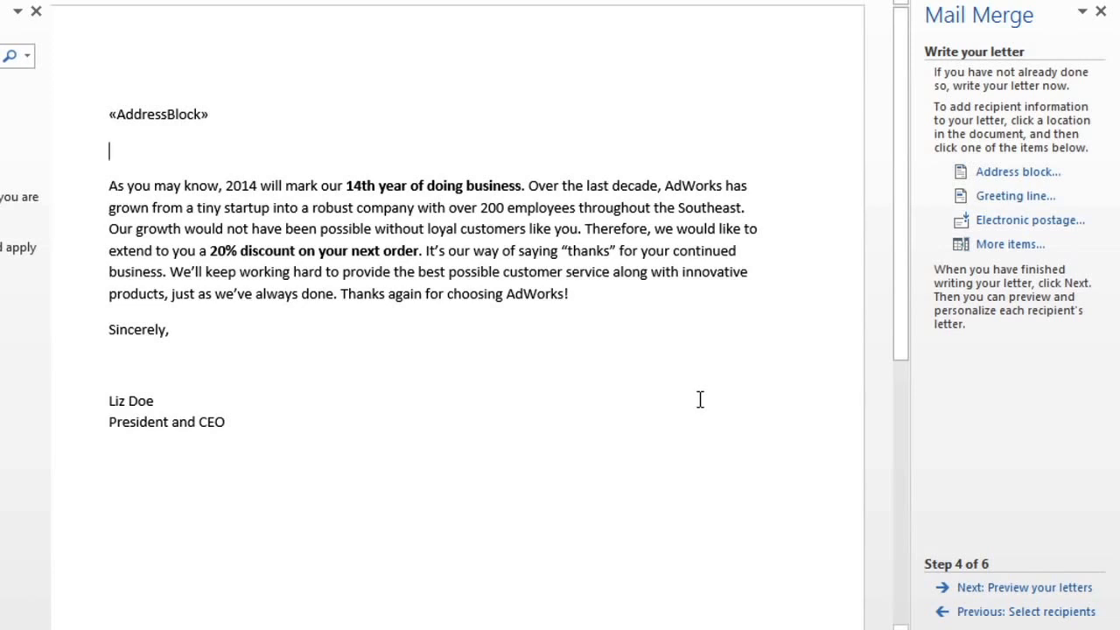
{"action": "left_click", "coordinate": [961, 201]}
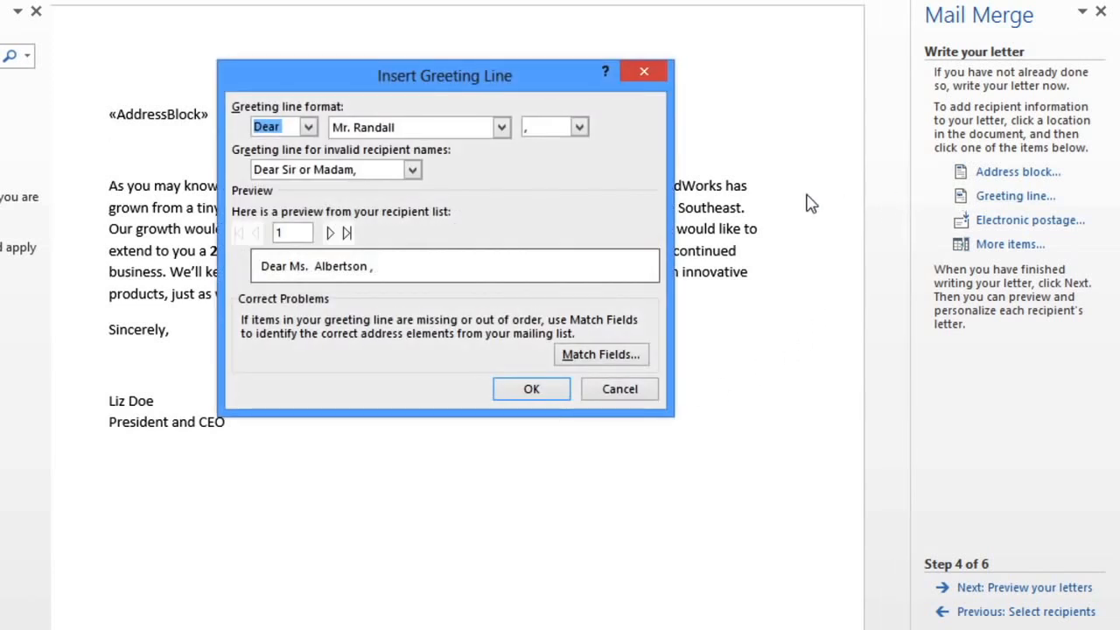
{"action": "left_click", "coordinate": [502, 129]}
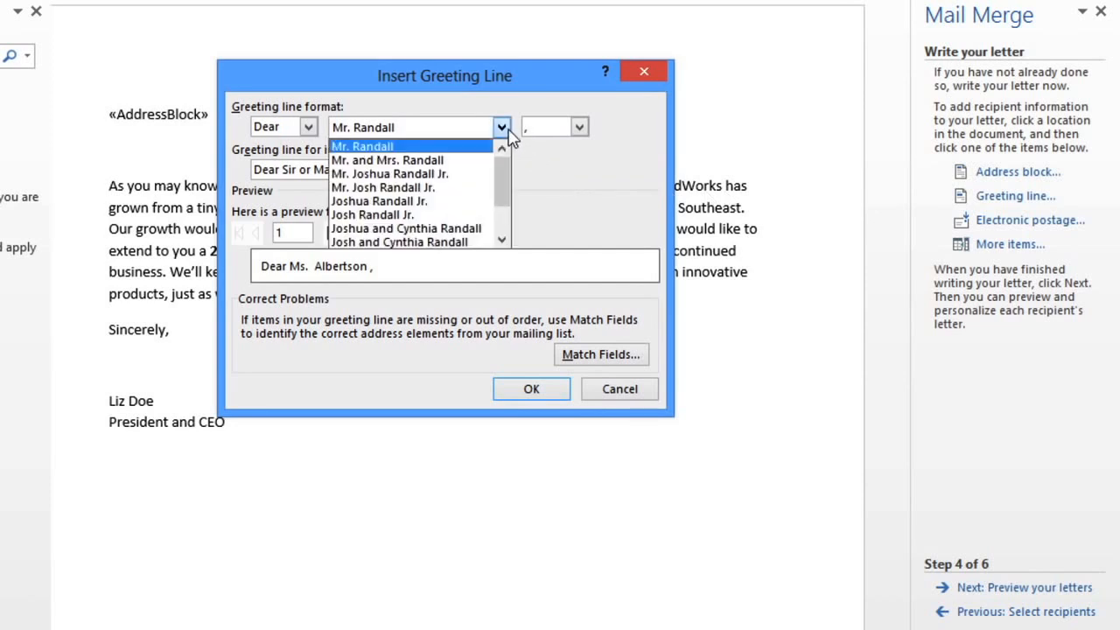
{"action": "left_click", "coordinate": [501, 239]}
{"action": "left_click", "coordinate": [502, 239]}
{"action": "left_click", "coordinate": [454, 230]}
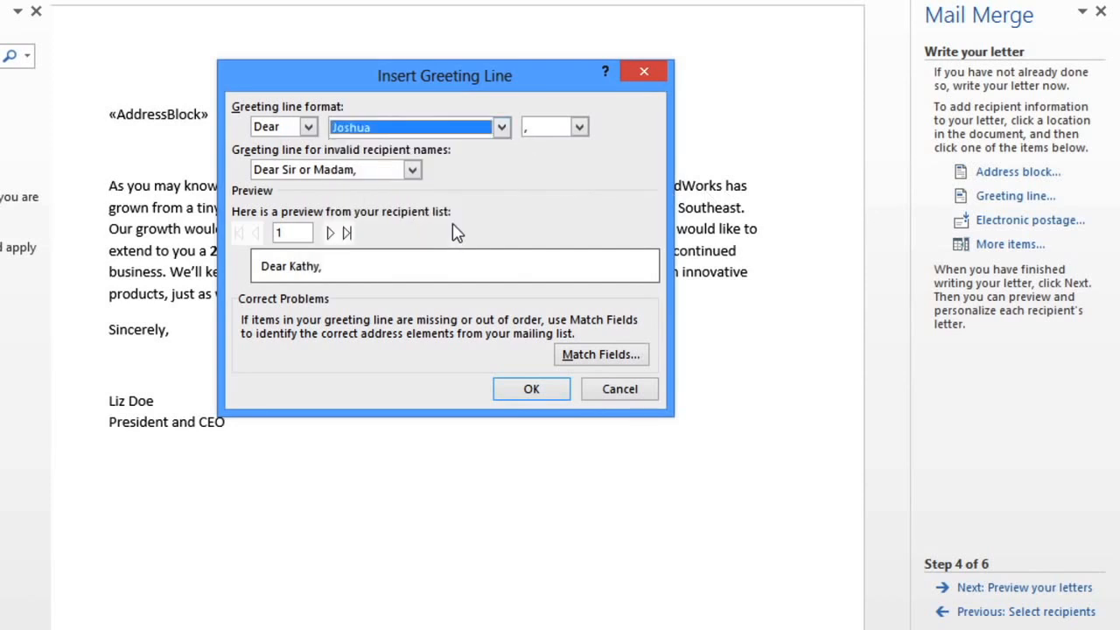
{"action": "left_click", "coordinate": [579, 127]}
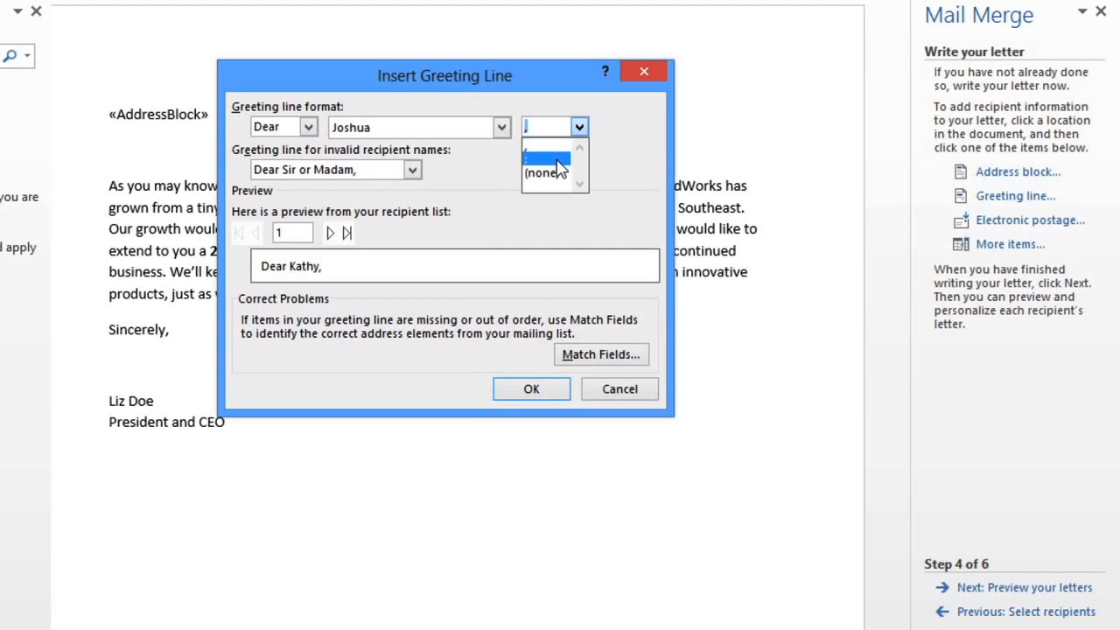
{"action": "left_click", "coordinate": [556, 159]}
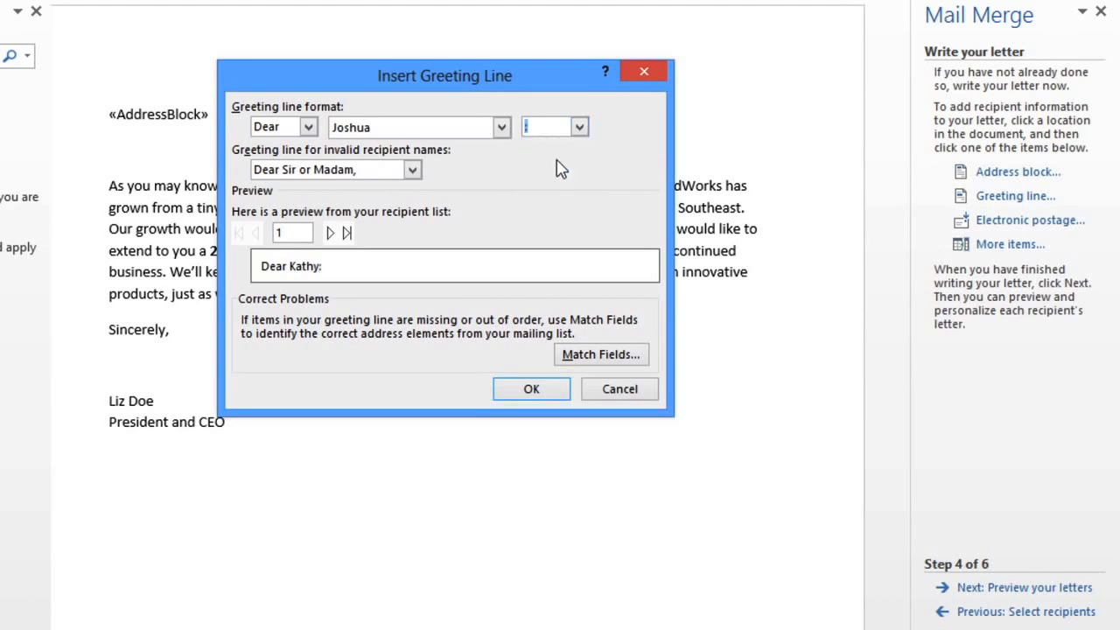
{"action": "left_click", "coordinate": [532, 390]}
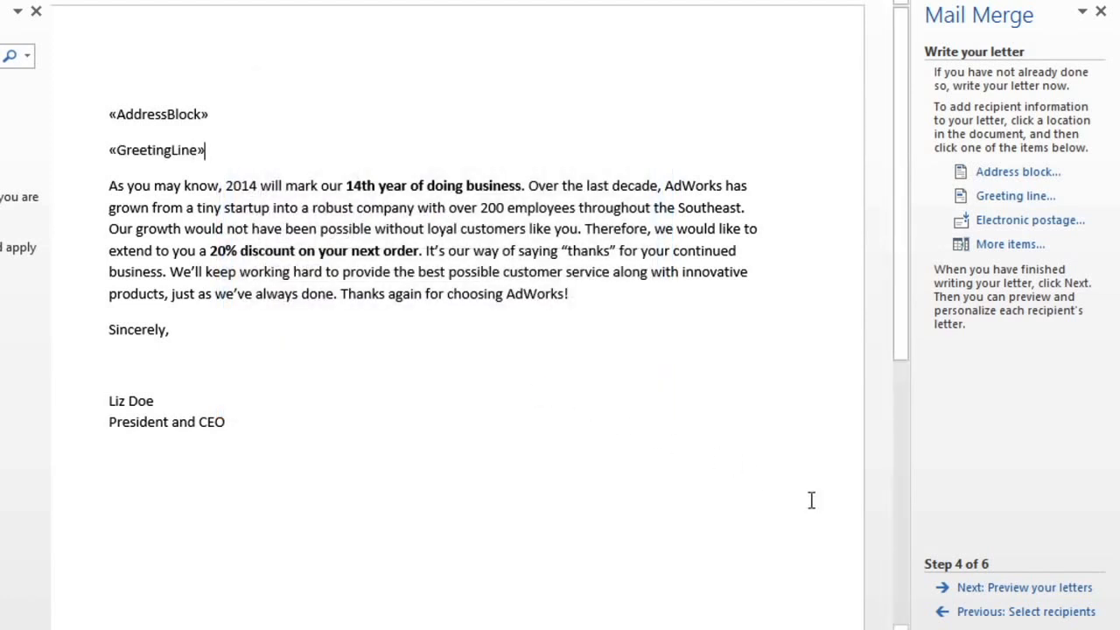
Step: Preview the merged letters, going from the first recipient through to recipient 4
{"action": "left_click", "coordinate": [947, 590]}
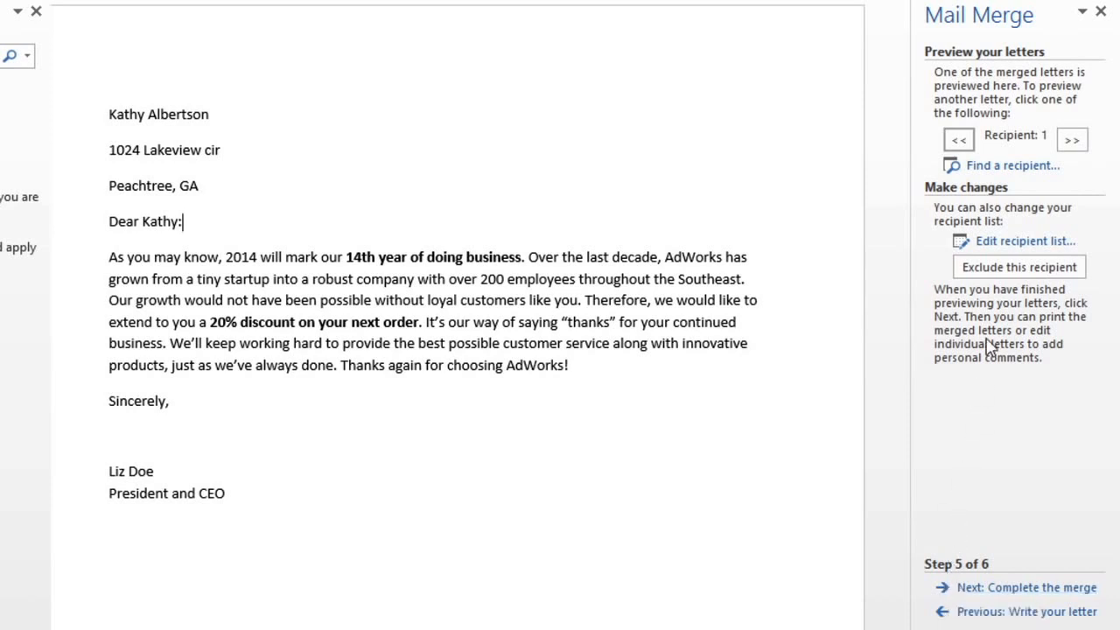
{"action": "left_click", "coordinate": [1073, 145]}
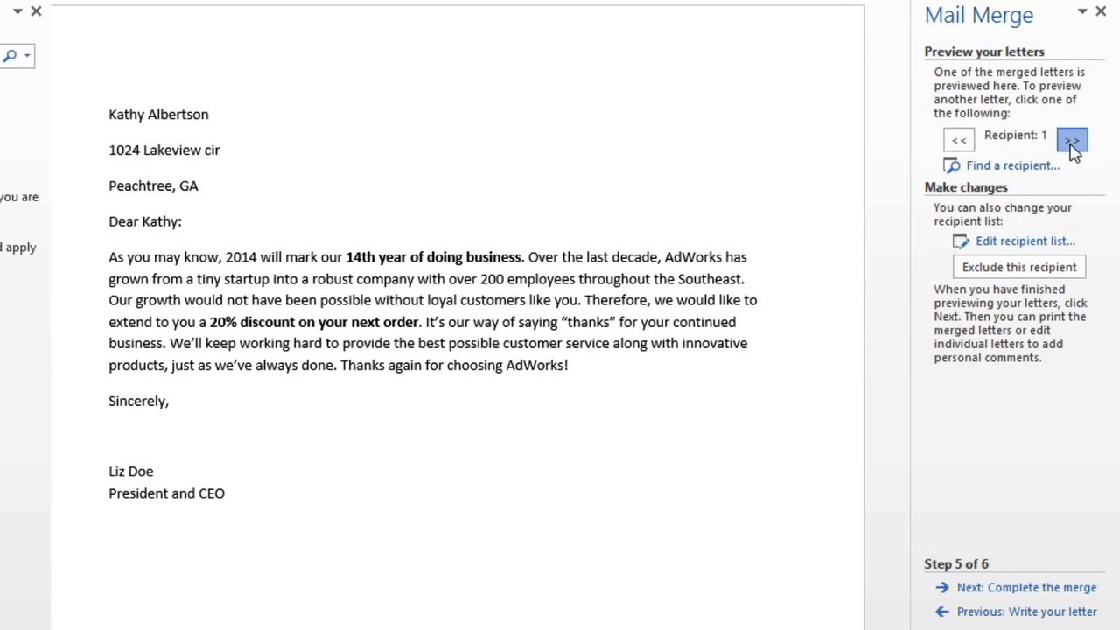
{"action": "left_click", "coordinate": [1073, 144]}
{"action": "left_click", "coordinate": [1073, 143]}
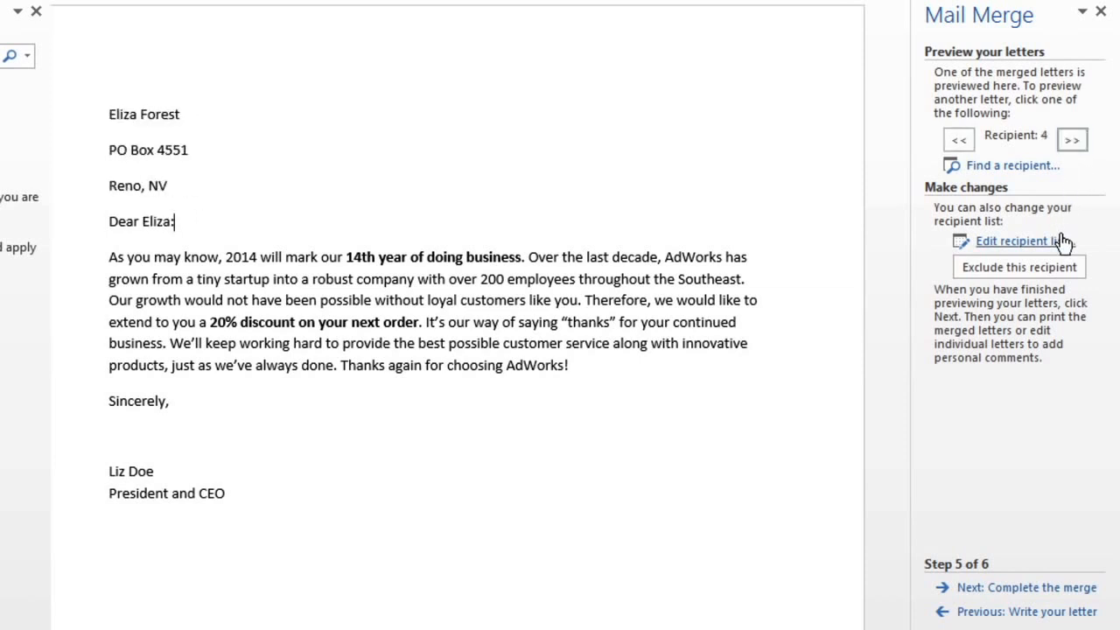
Step: Complete the merge and print the letters for all records, one copy each
{"action": "left_click", "coordinate": [974, 590]}
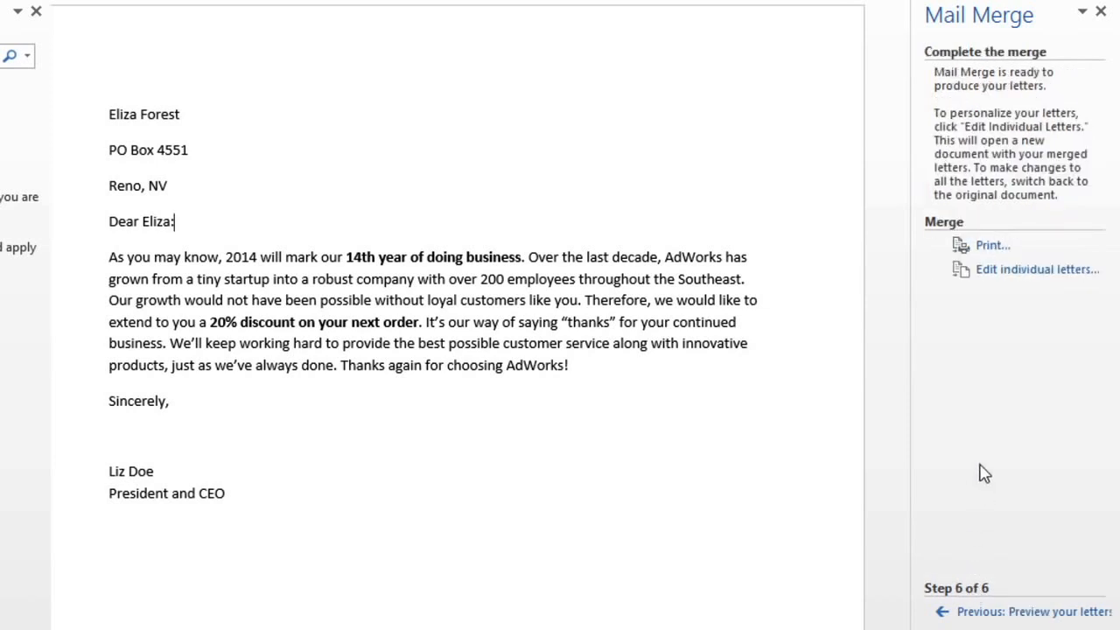
{"action": "left_click", "coordinate": [1013, 253]}
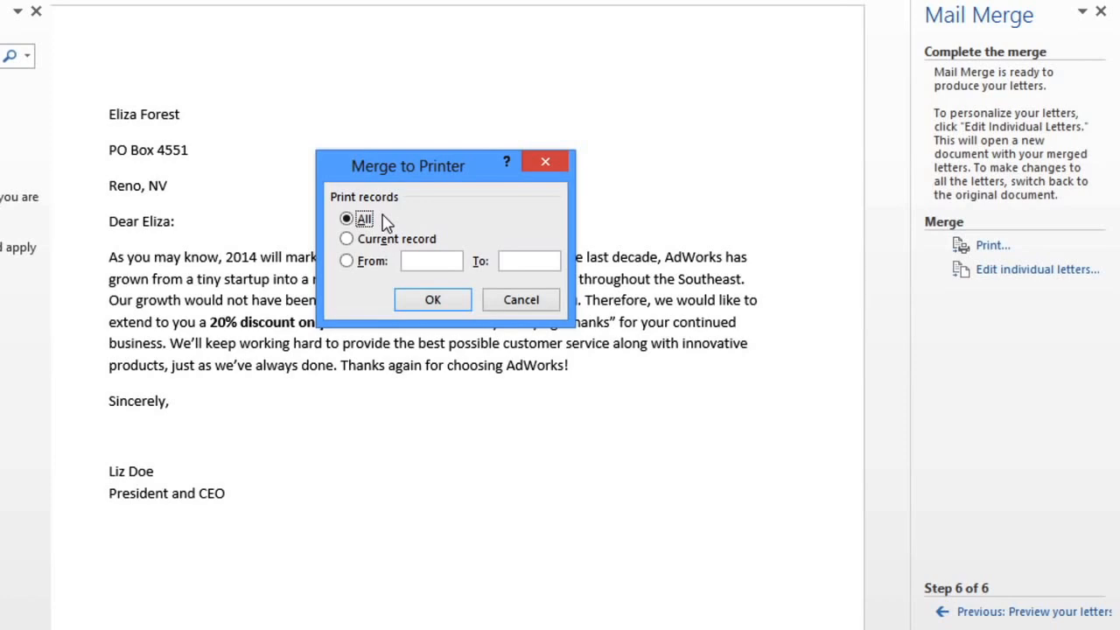
{"action": "left_click", "coordinate": [410, 301]}
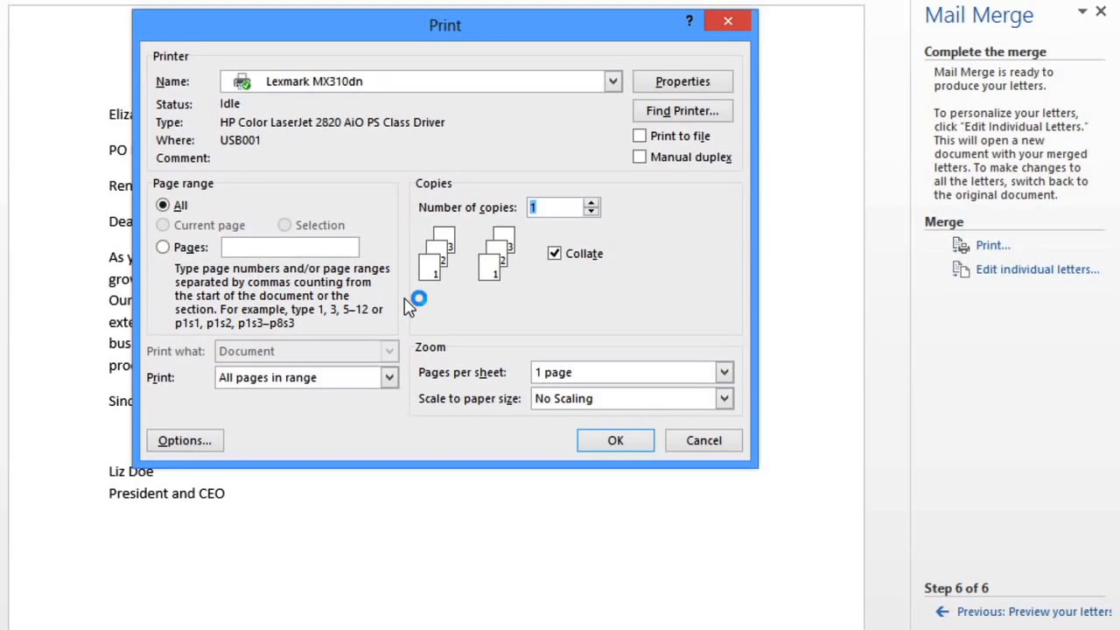
{"action": "left_click", "coordinate": [624, 440]}
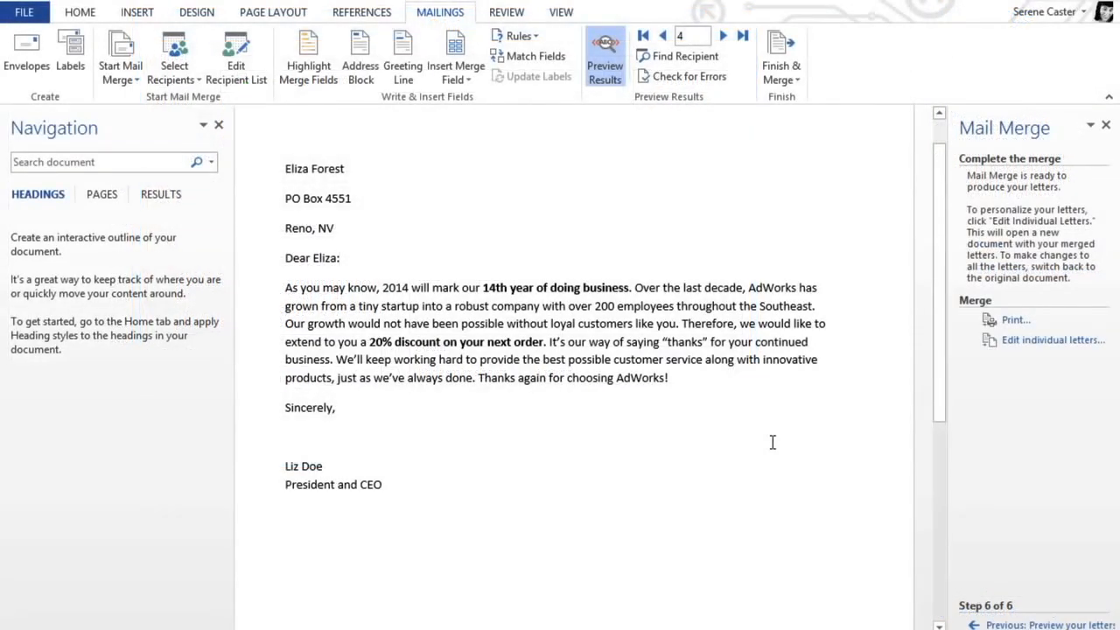